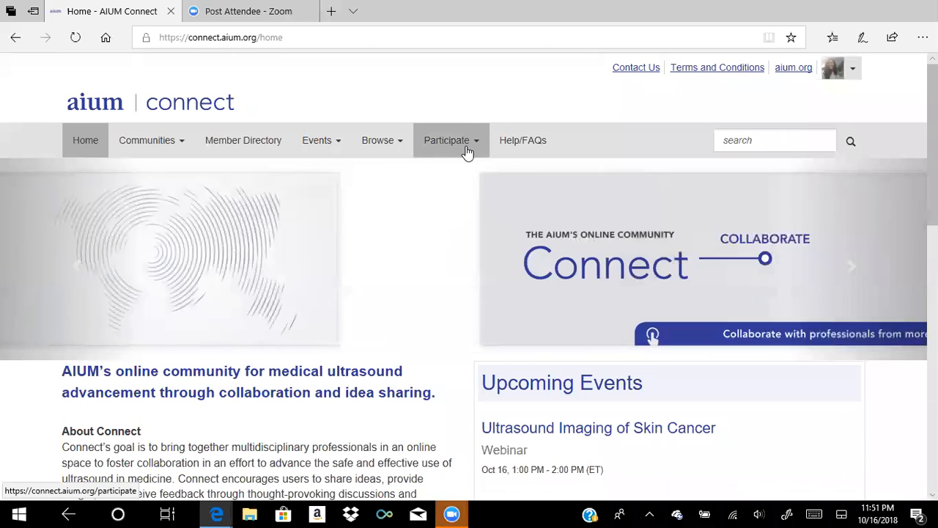
- Start a new community message and address it to the Basic Science and Instrumentation discussion
click(468, 151)
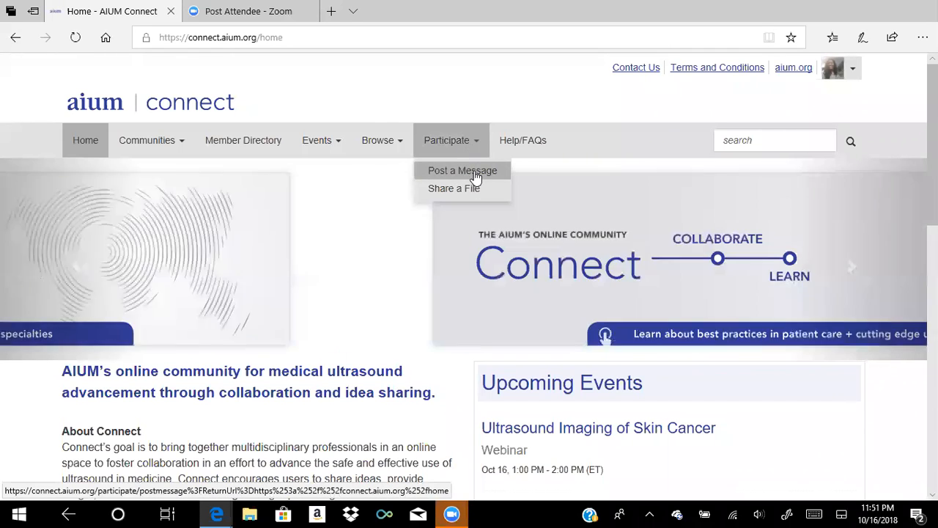
click(474, 172)
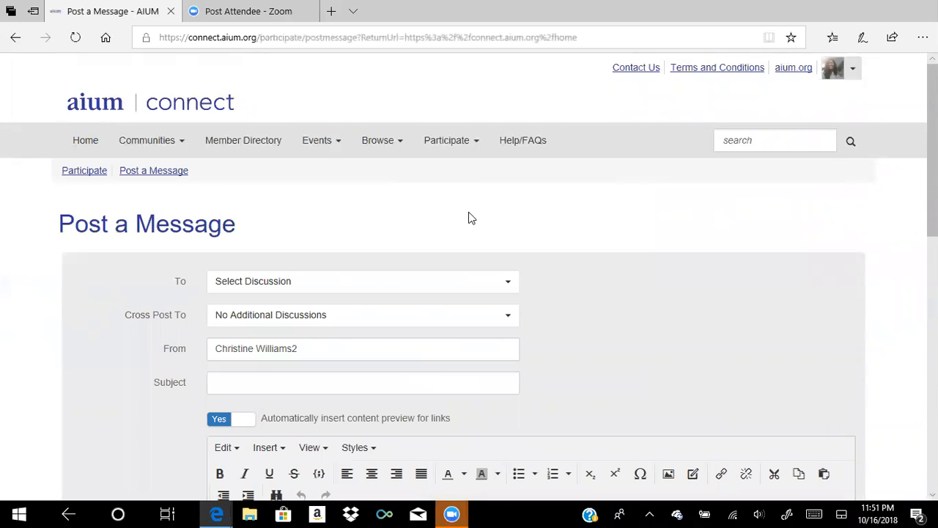
click(484, 289)
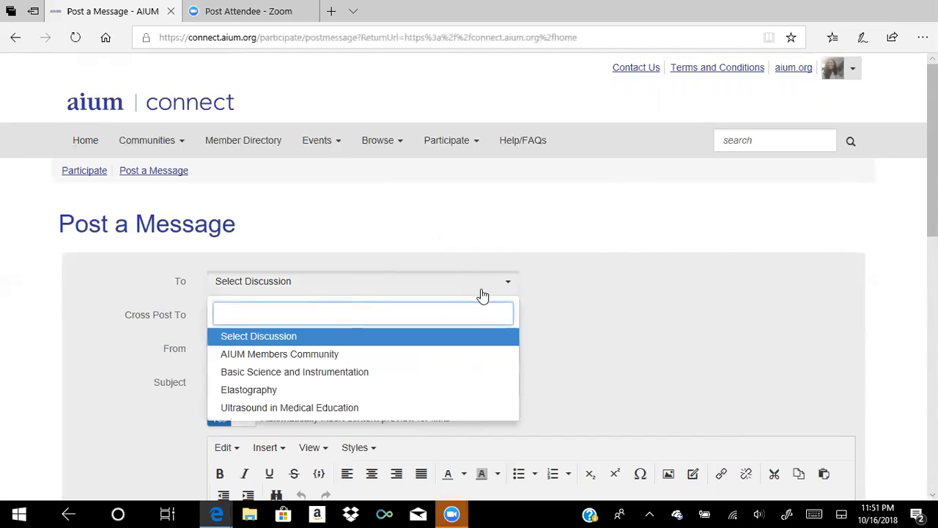
click(475, 375)
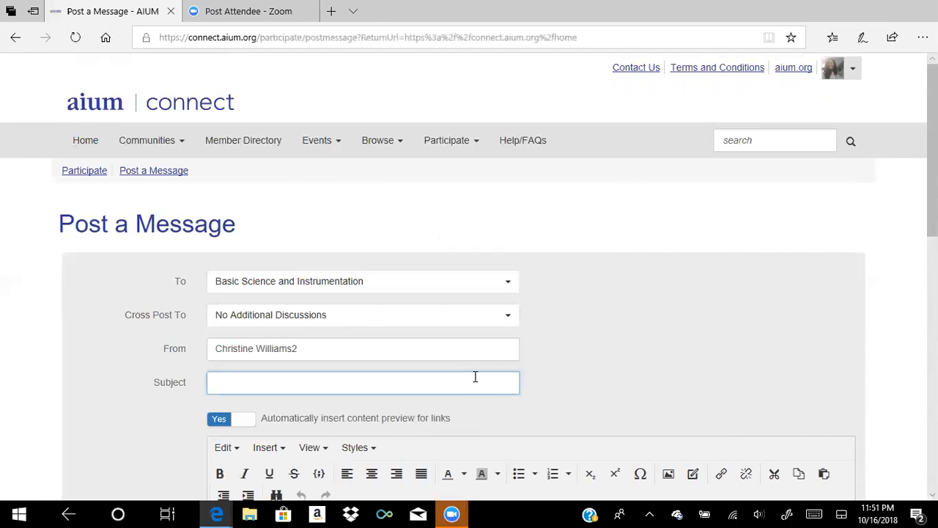
- Check the available cross-post discussions without choosing one, and enter "This is the subject field" as the subject
click(467, 324)
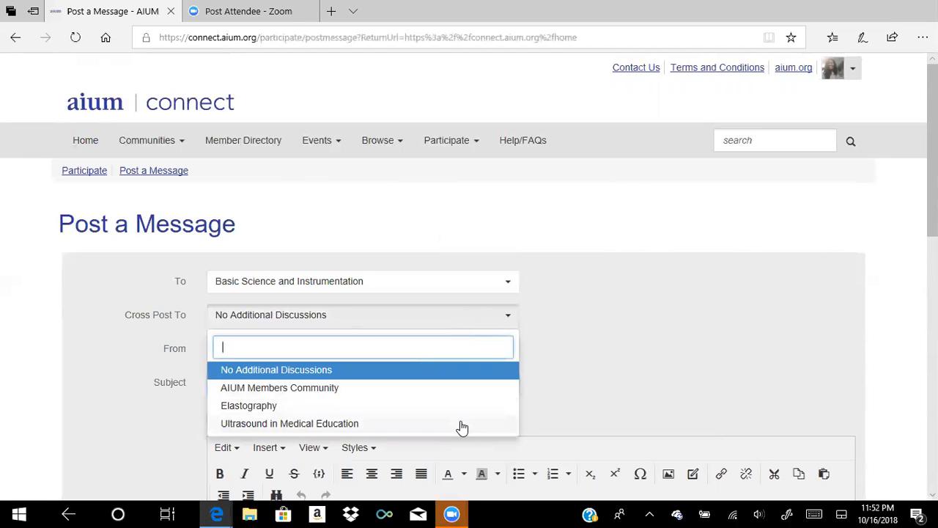
click(544, 361)
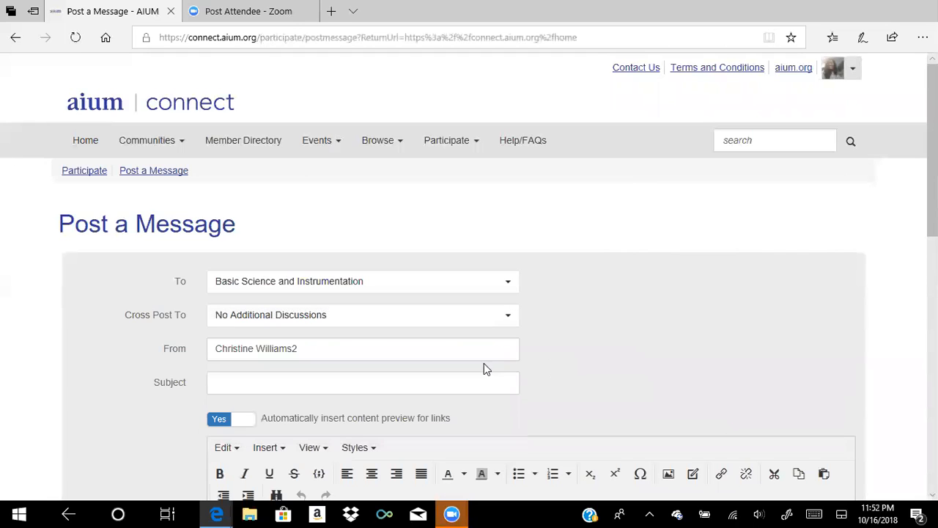
click(428, 386)
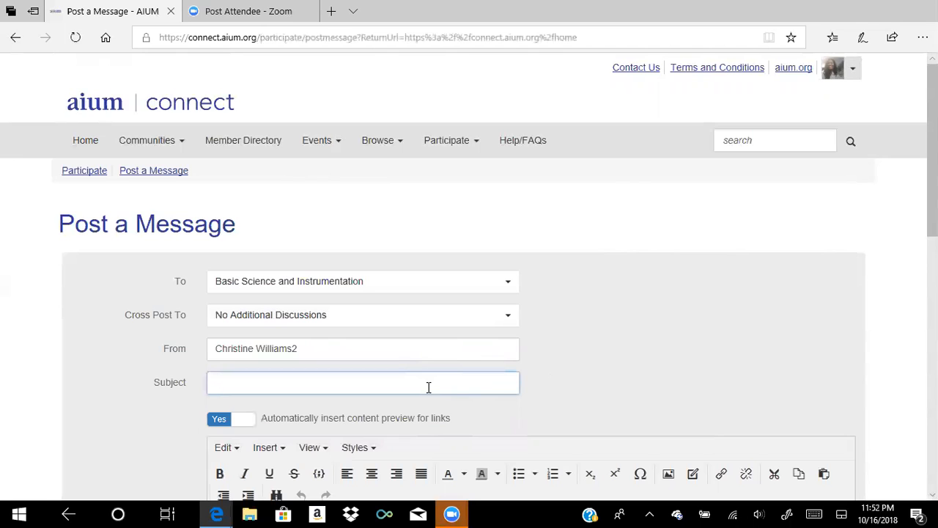
text(This is the subject field)
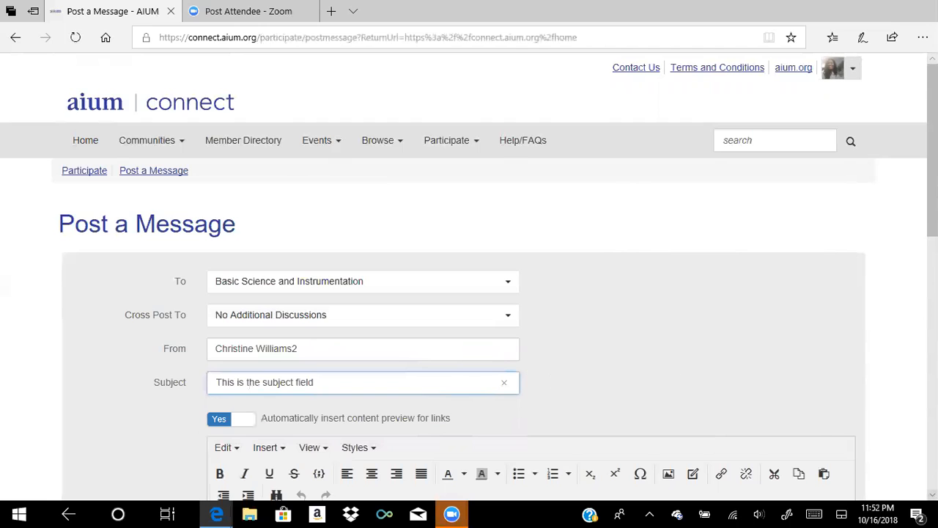
- Write "This is my message." as the body of the message
click(933, 495)
click(932, 494)
click(933, 495)
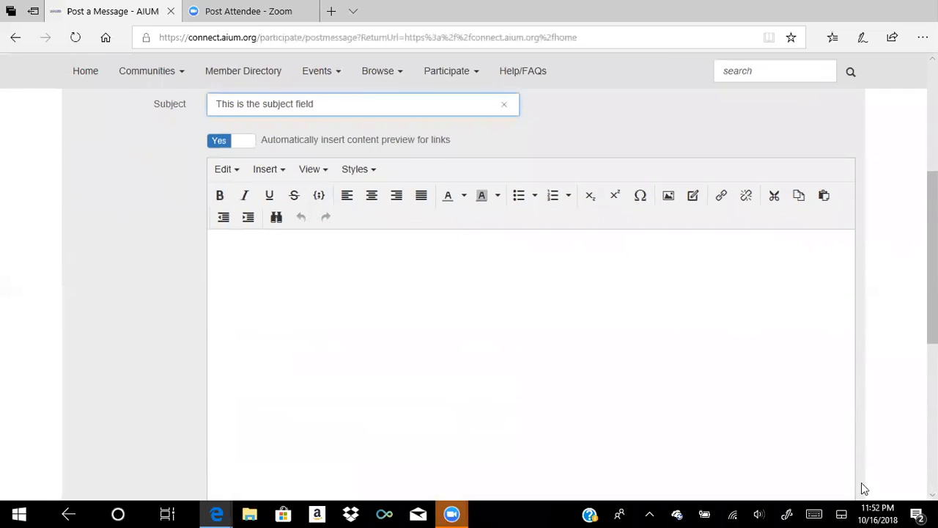
click(516, 280)
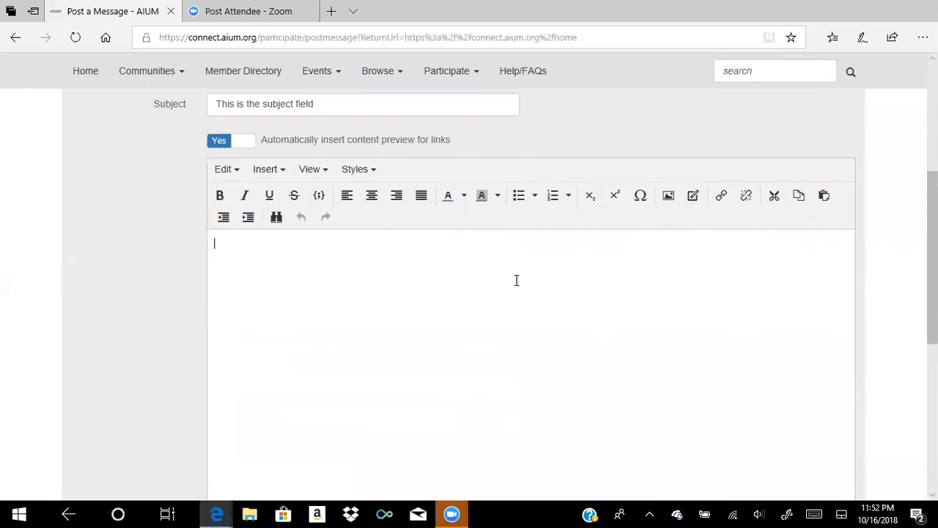
text(This is my message.)
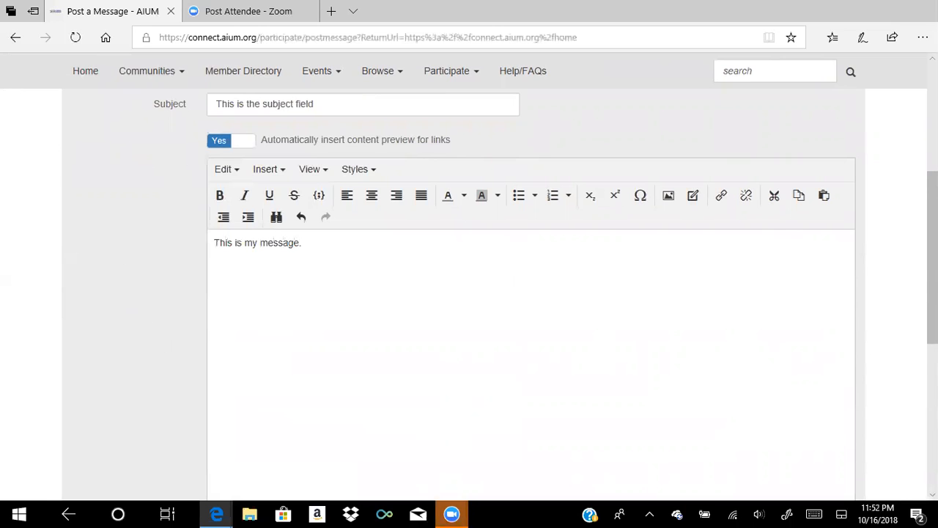
- Review the signature and attachment area below the message body, and send the message
scroll(531, 293, down, 5)
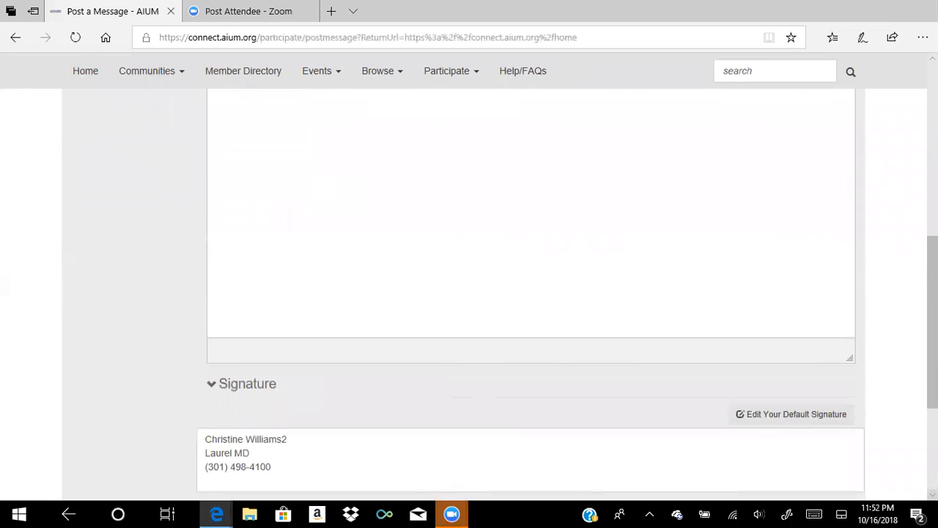
scroll(765, 461, down, 3)
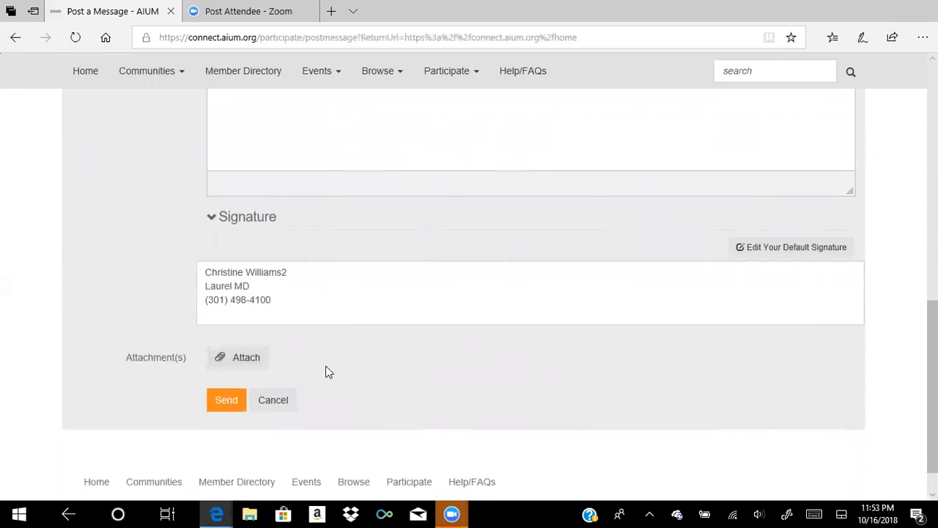
click(217, 408)
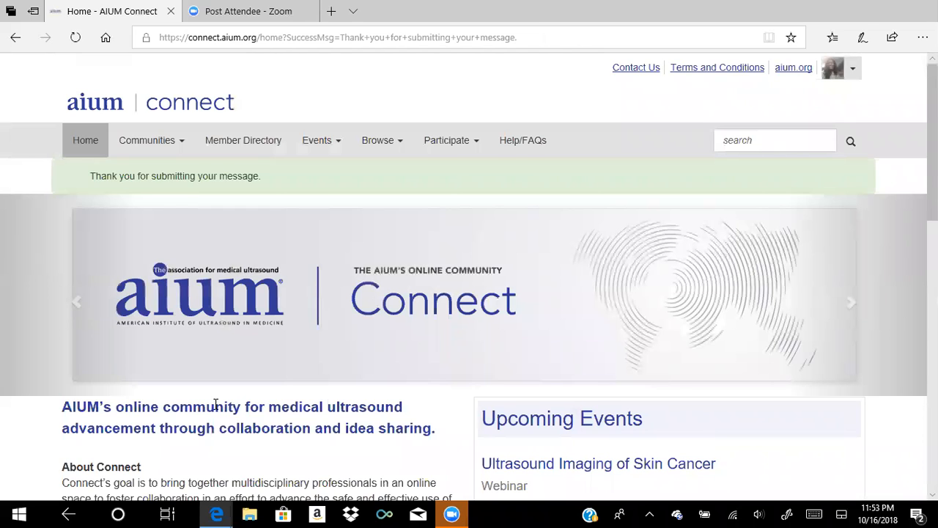
- From your own communities, open the Basic Science and Instrumentation discussions and view the thread "This is the subject field"
click(172, 150)
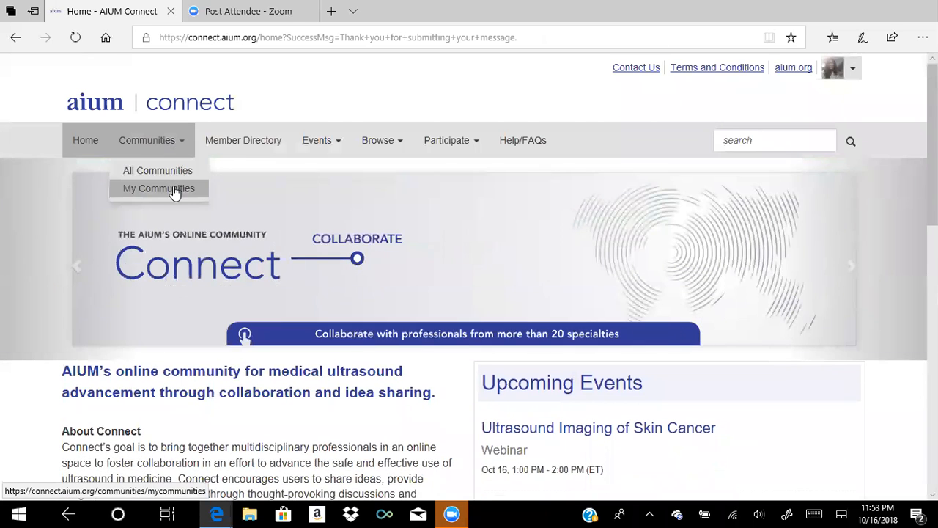
click(173, 187)
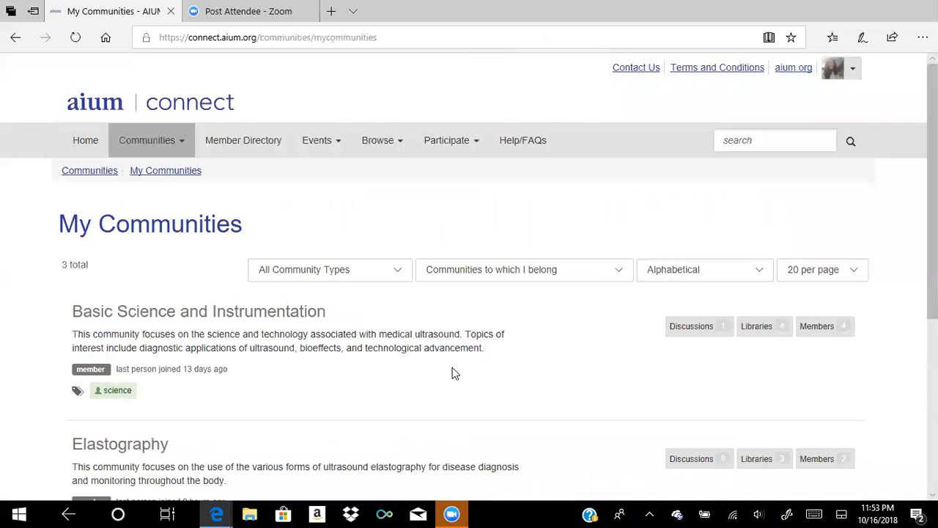
click(690, 330)
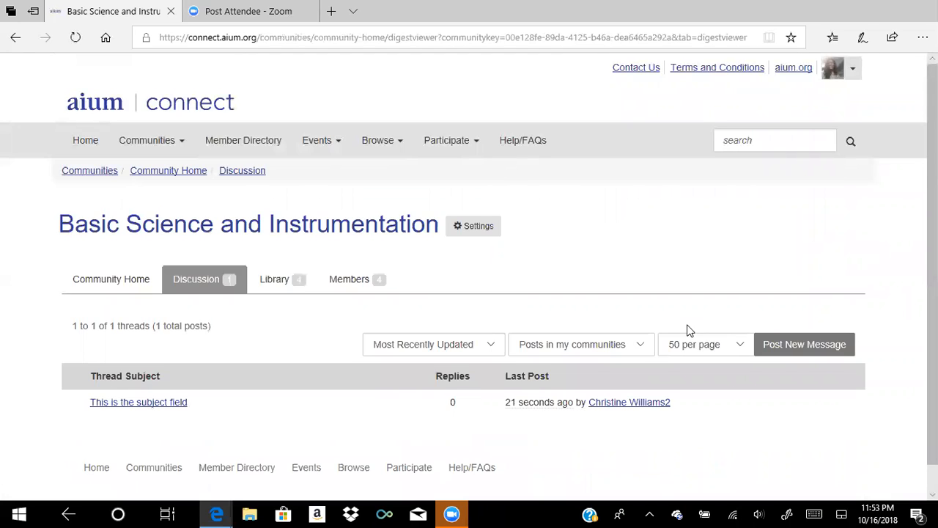
click(137, 408)
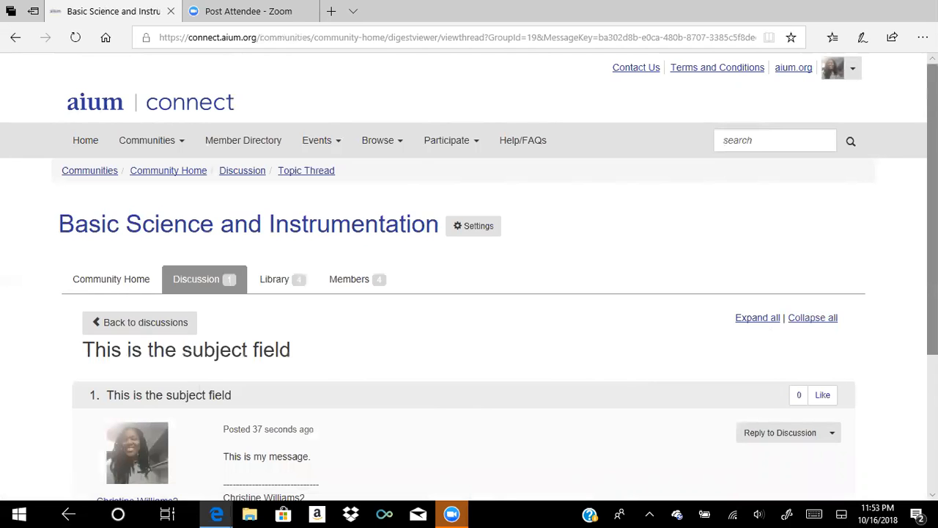
scroll(469, 294, down, 2)
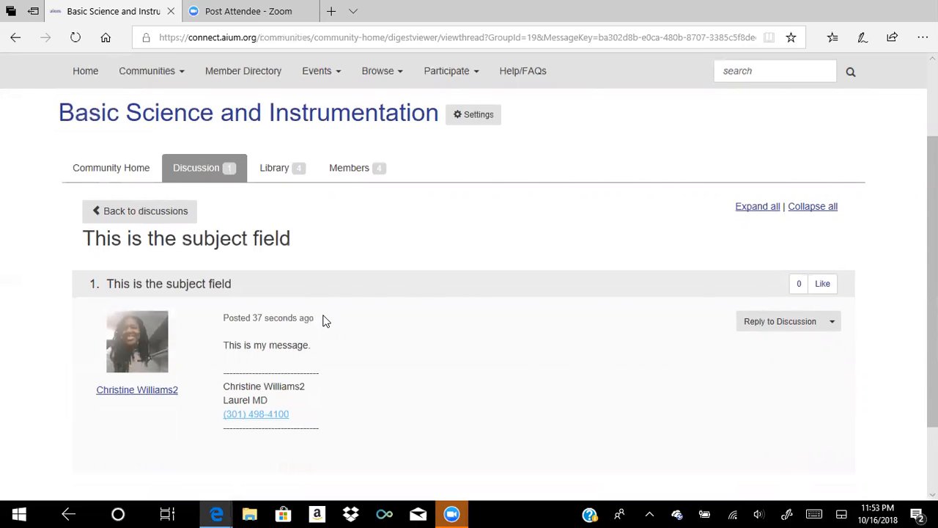
- Return to the Basic Science and Instrumentation discussion list and start a new message from there
click(186, 168)
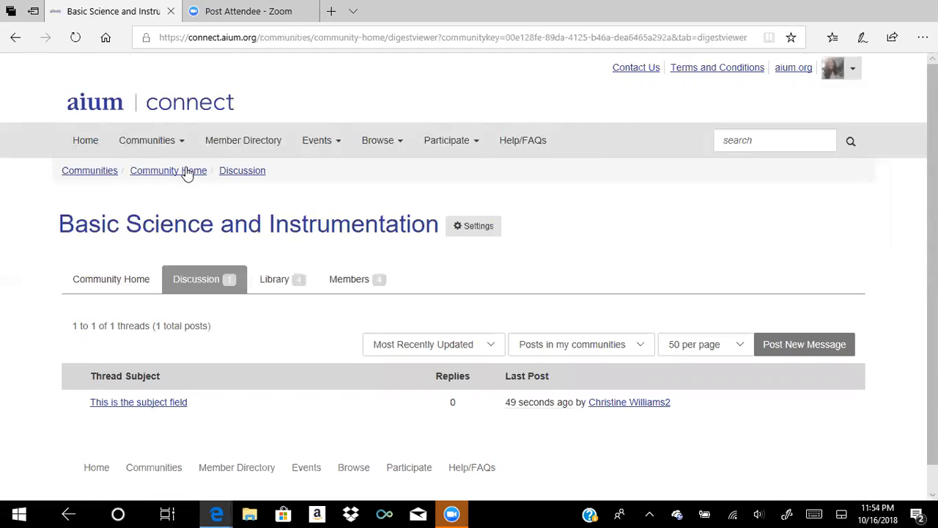
click(819, 352)
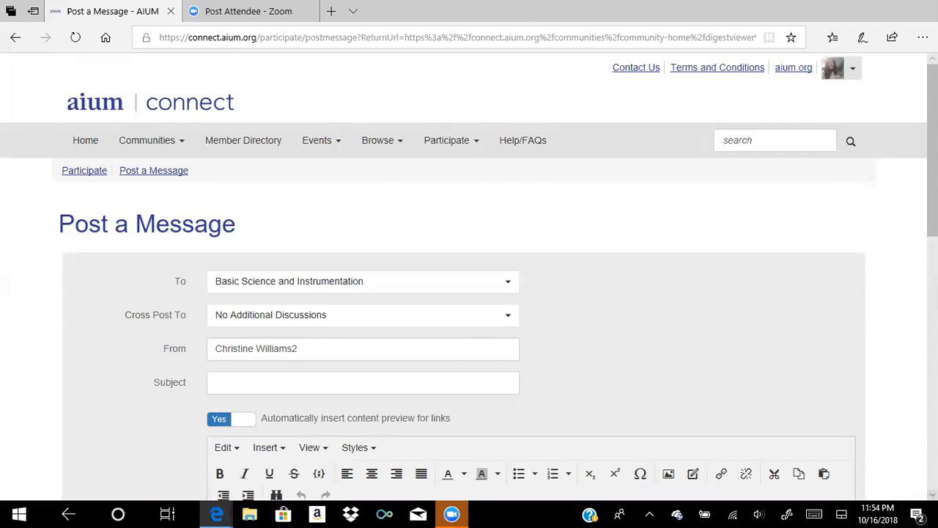
- Examine the new message form: the recipient and cross-post choices, the body area, the signature and the attachment and sending options
scroll(469, 277, down, 1)
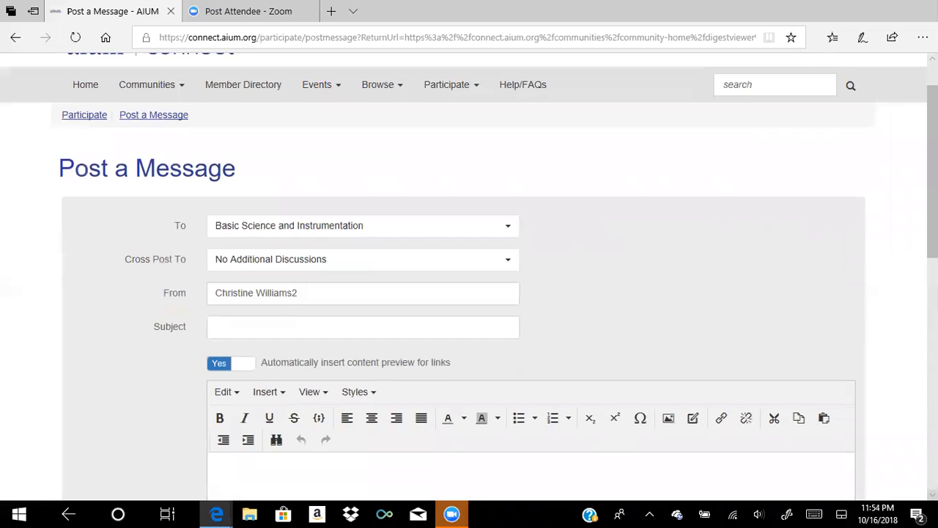
scroll(469, 293, down, 1)
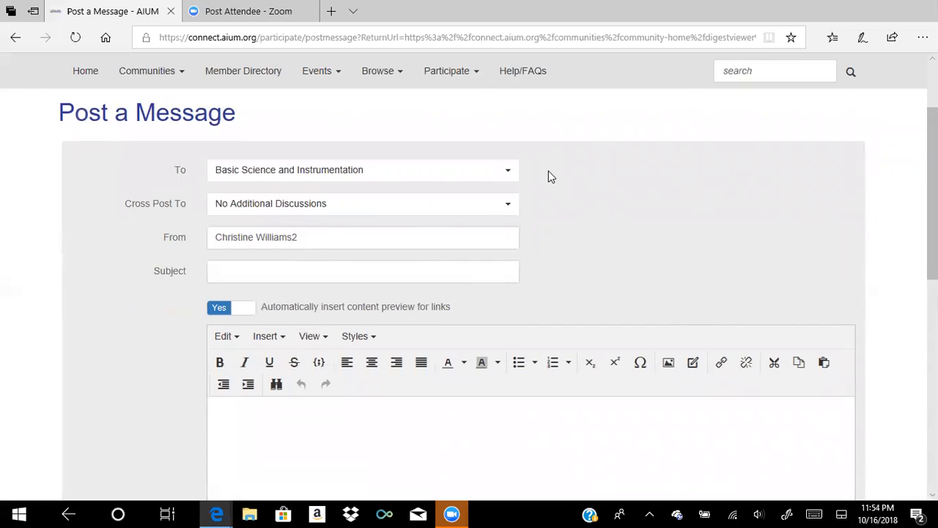
click(510, 178)
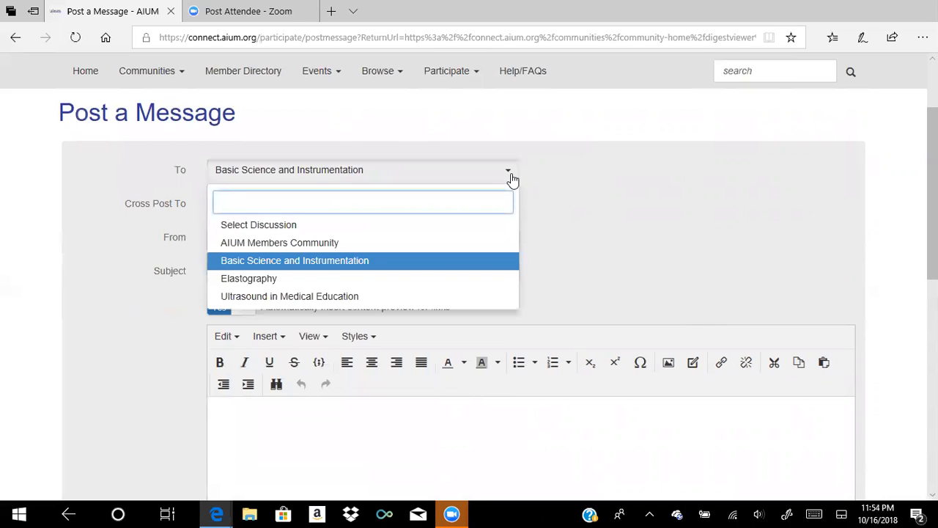
click(543, 201)
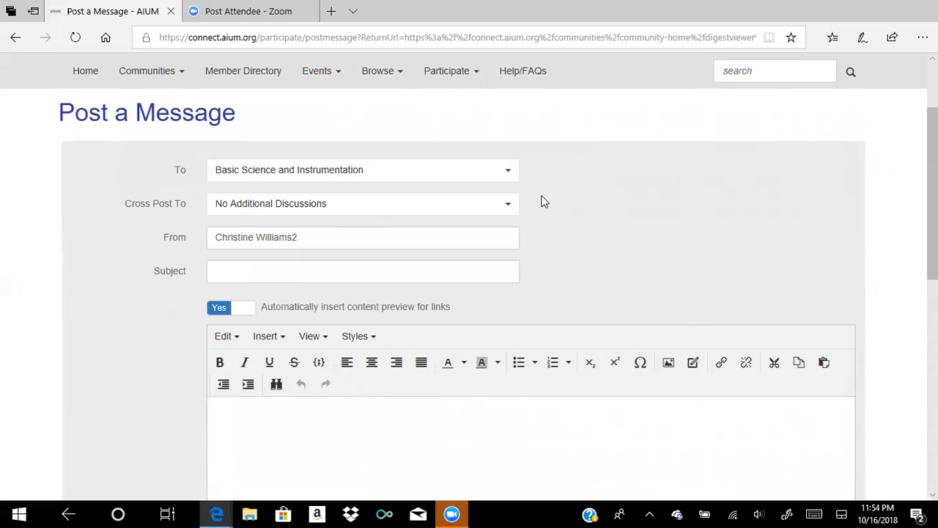
click(506, 206)
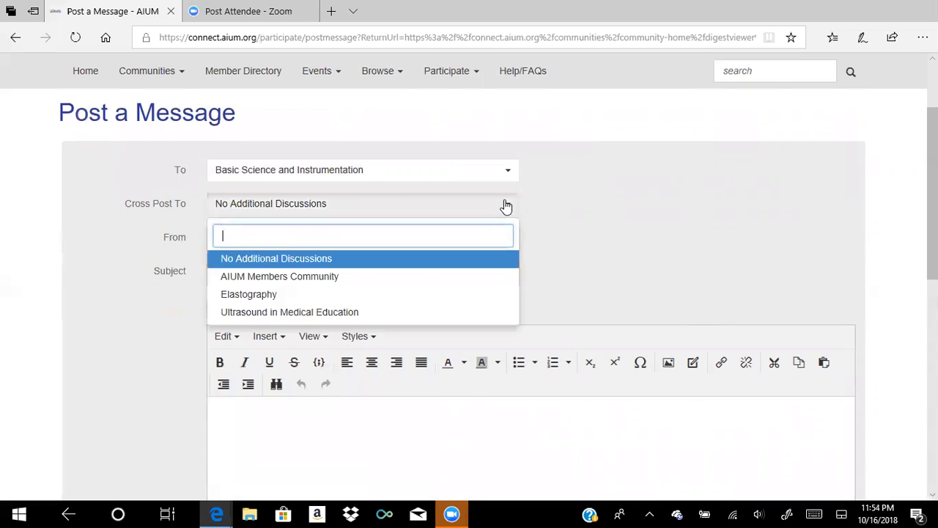
click(607, 239)
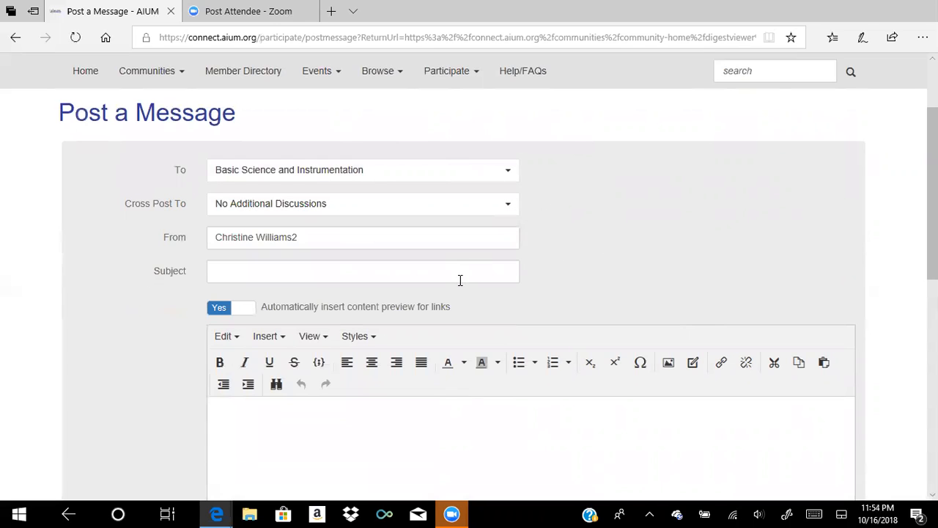
click(795, 448)
scroll(530, 294, down, 5)
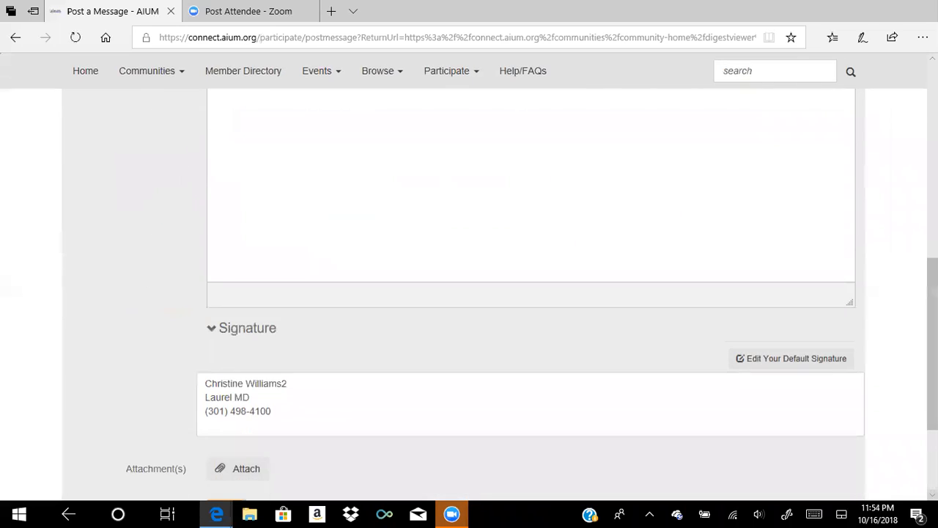
scroll(525, 446, down, 1)
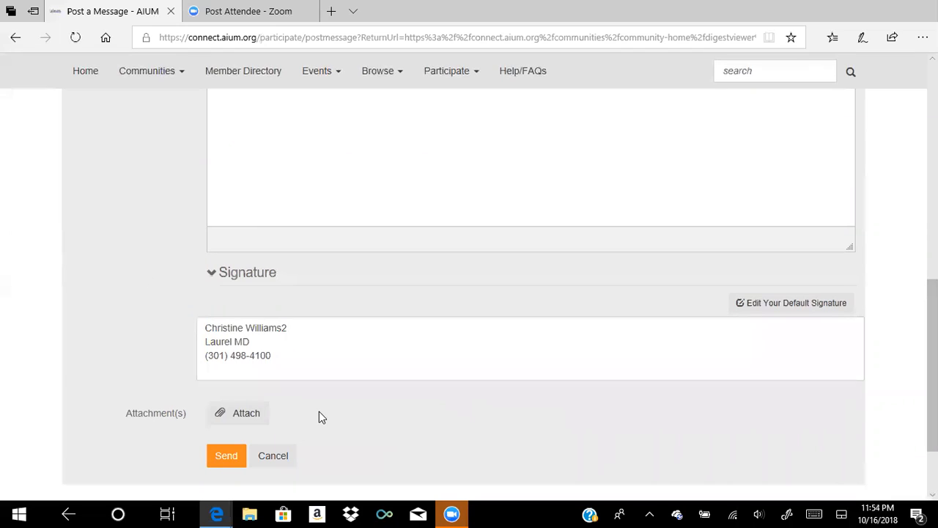